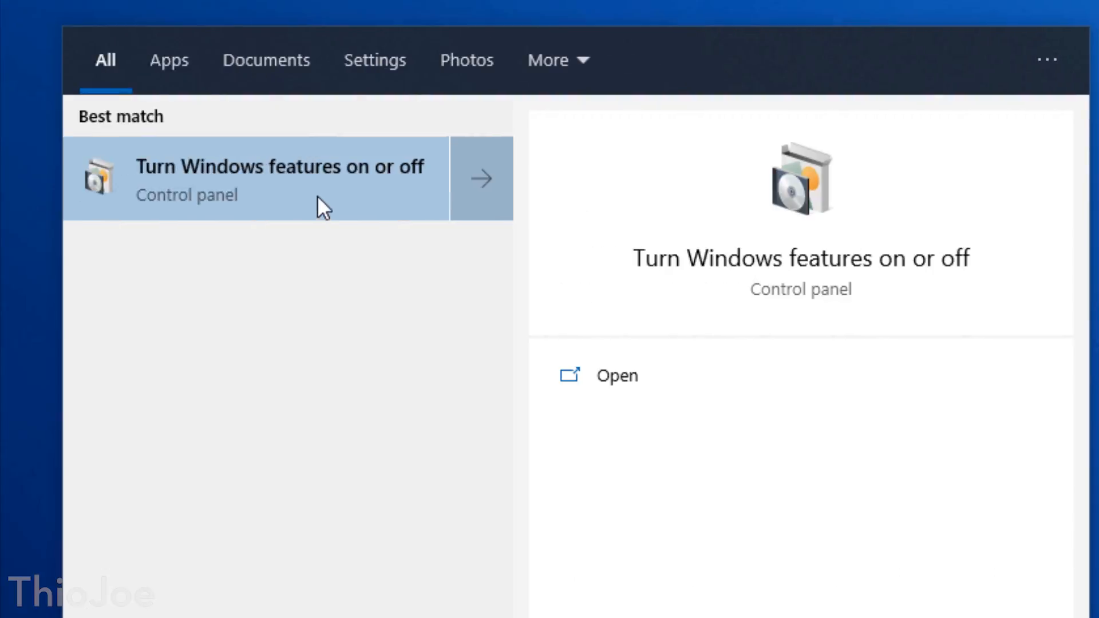
Open 'Turn Windows features on or off' and stretch the dialog to show every feature
left_click(317, 195)
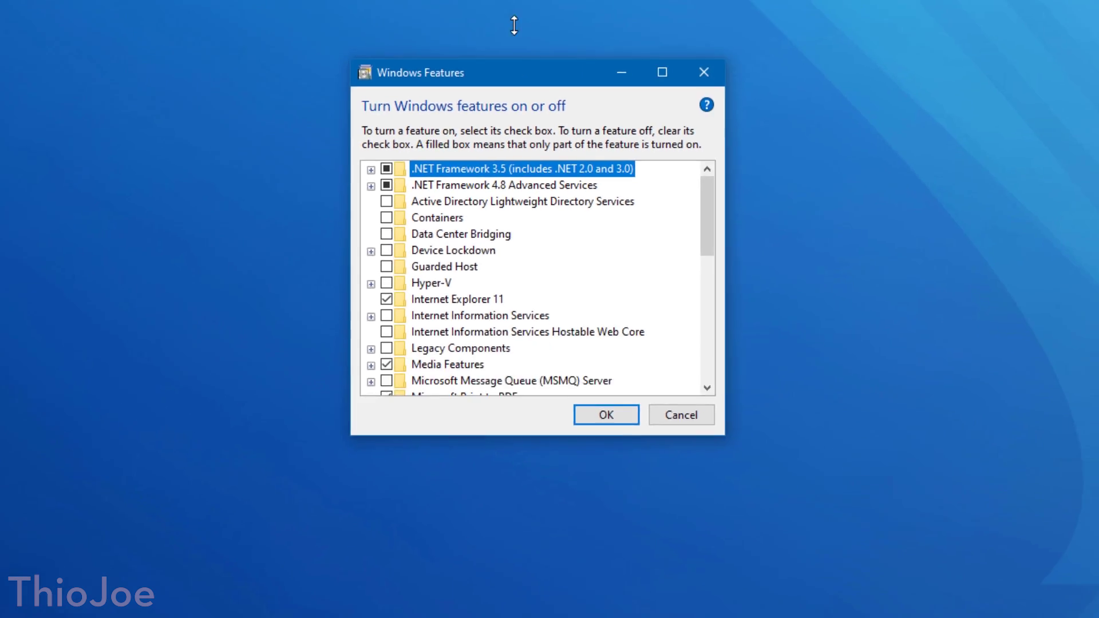
left_click_drag(515, 24, 516, 4)
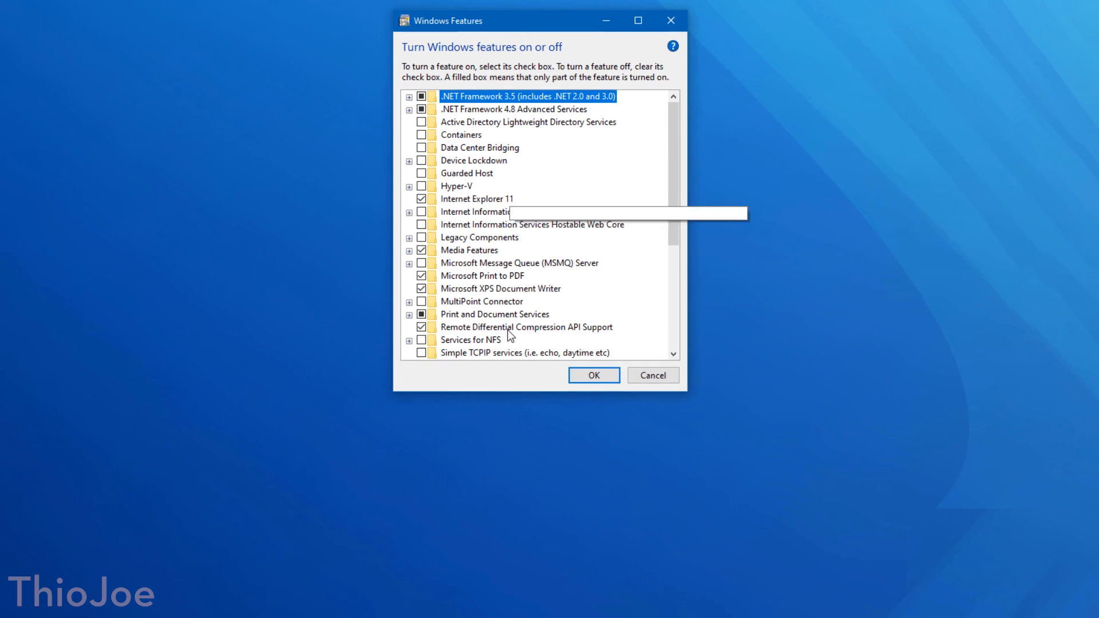
left_click_drag(502, 392, 489, 592)
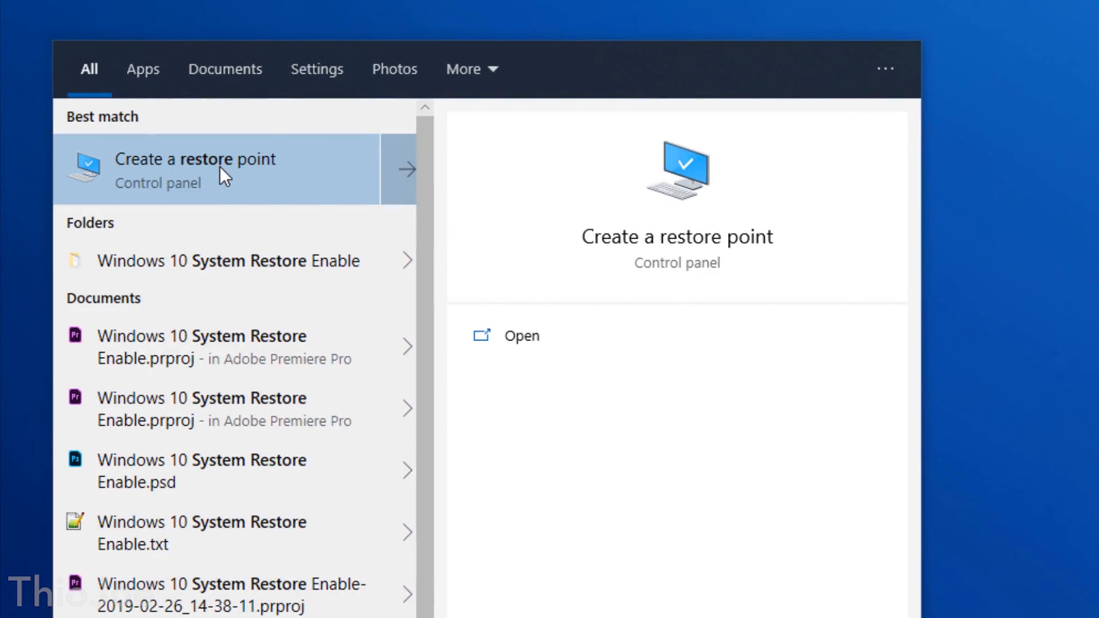
Open Create a restore point and start creating one from the System Protection tab
left_click(221, 166)
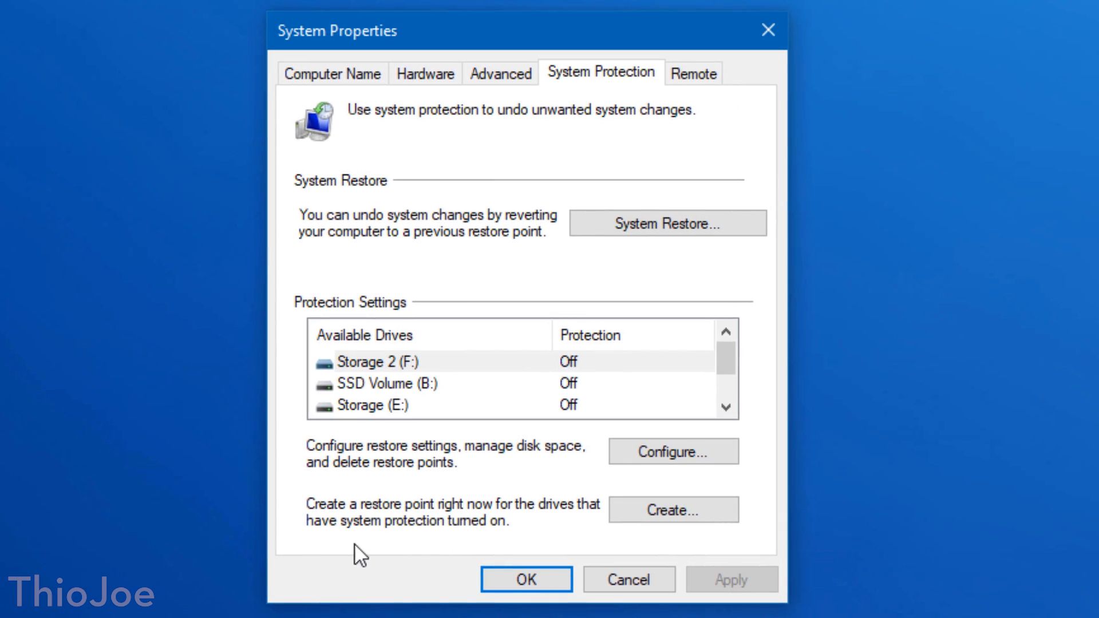
left_click(663, 531)
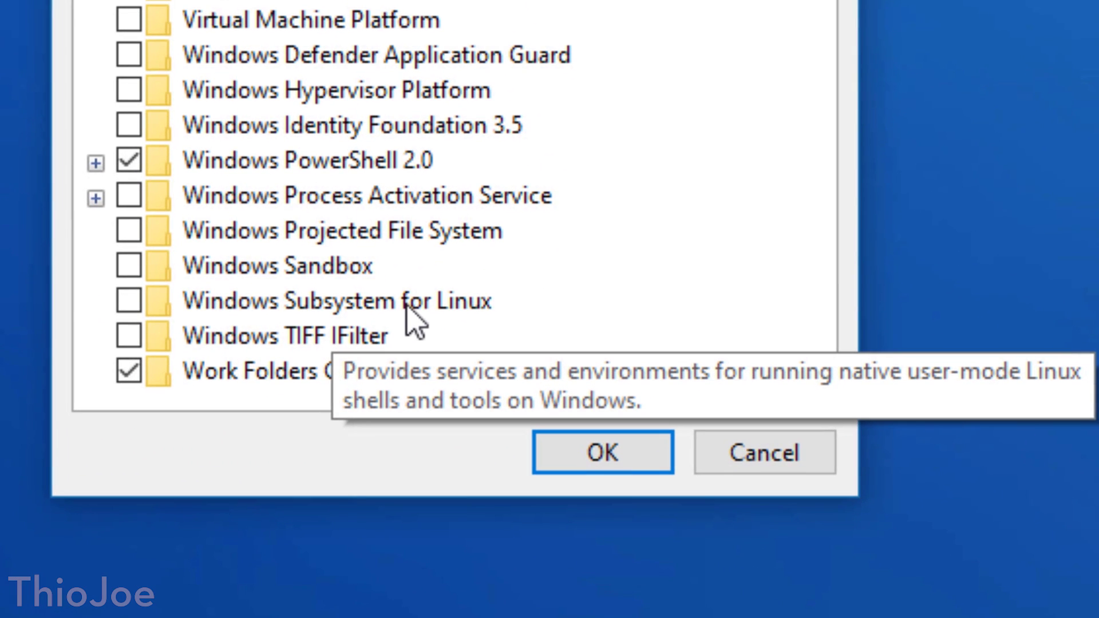
Tick the Windows Subsystem for Linux checkbox in the features list
left_click(408, 304)
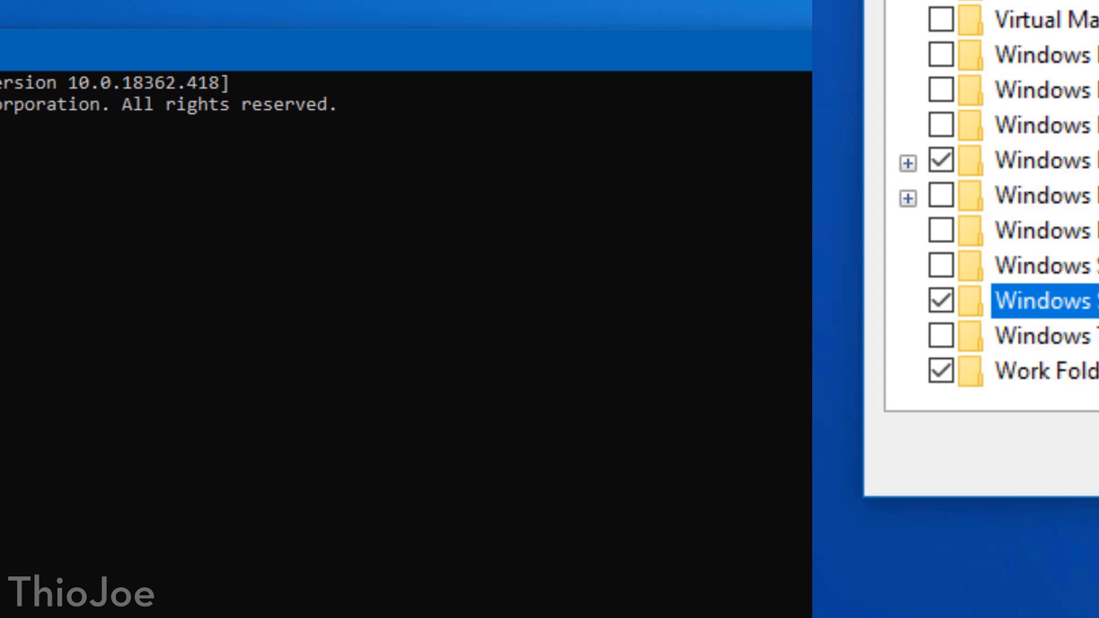
type("bash")
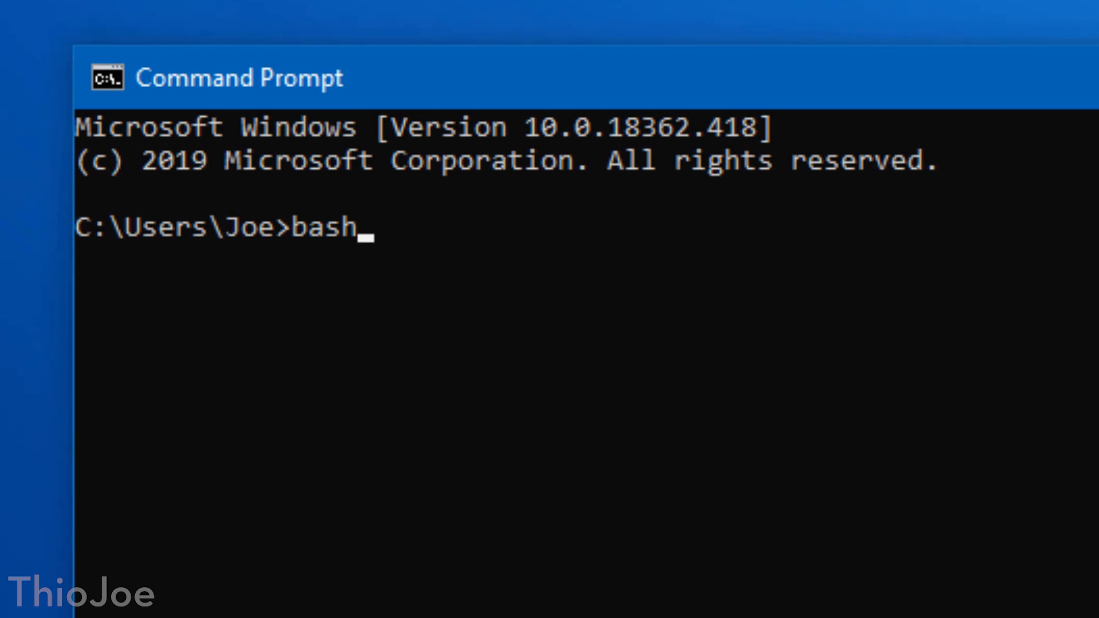
type("?")
Run bash in Command Prompt, then run sudo to print its usage
key("Return")
type("sudo")
key("Return")
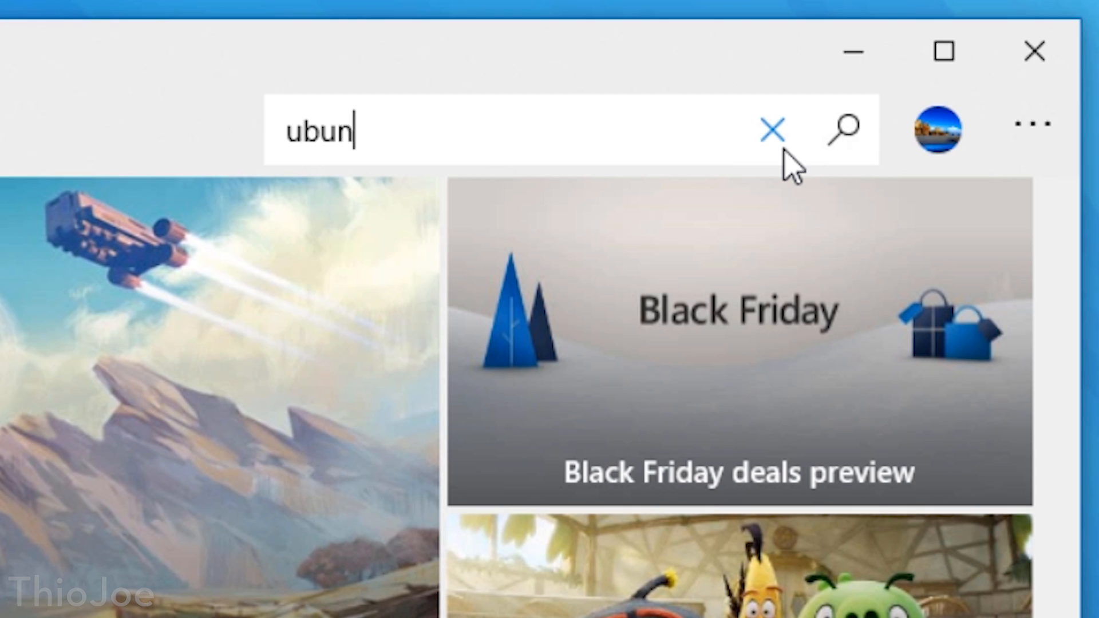
type("tu")
Search the Store for ubuntu, open the Ubuntu page and show its more-options menu
left_click(632, 250)
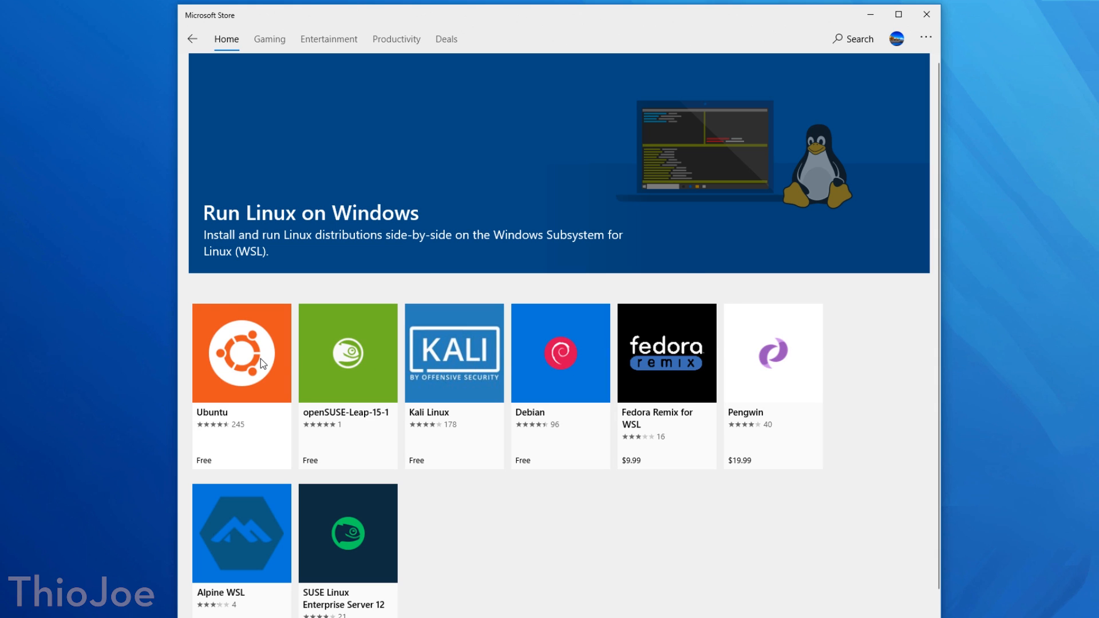
left_click(260, 359)
left_click(984, 139)
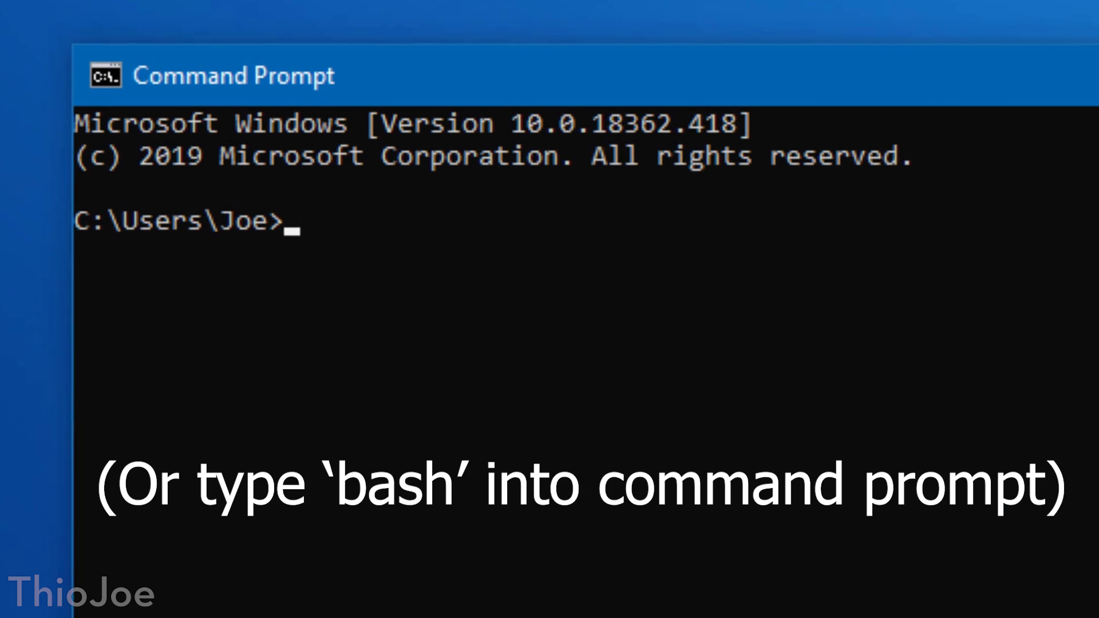
type("bash")
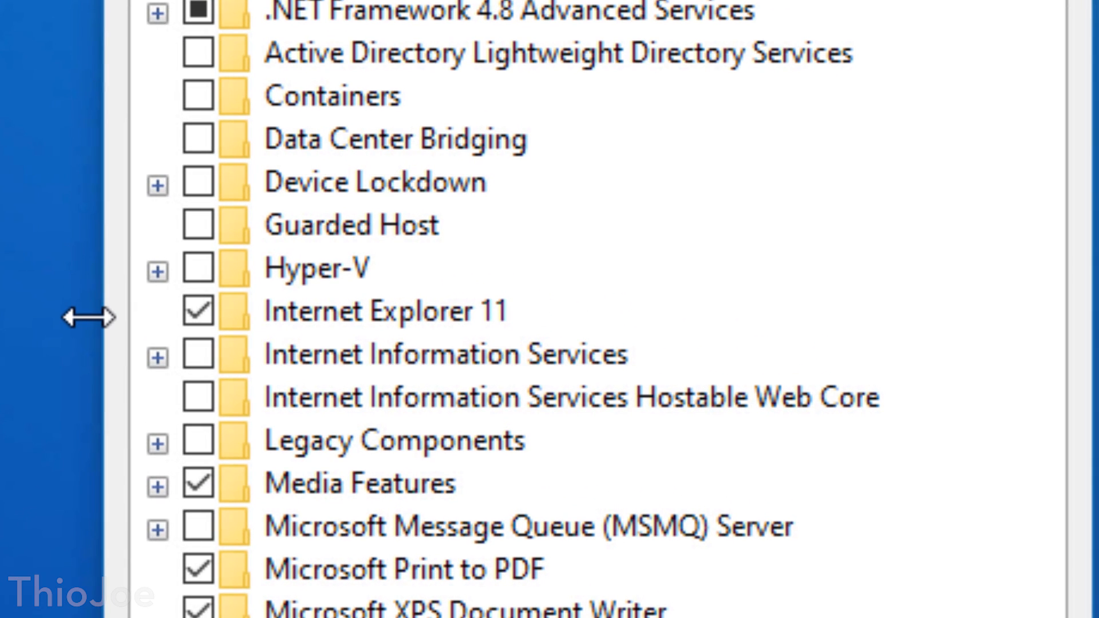
Expand Hyper-V and its Management Tools and Platform groups to reveal their components
left_click(157, 273)
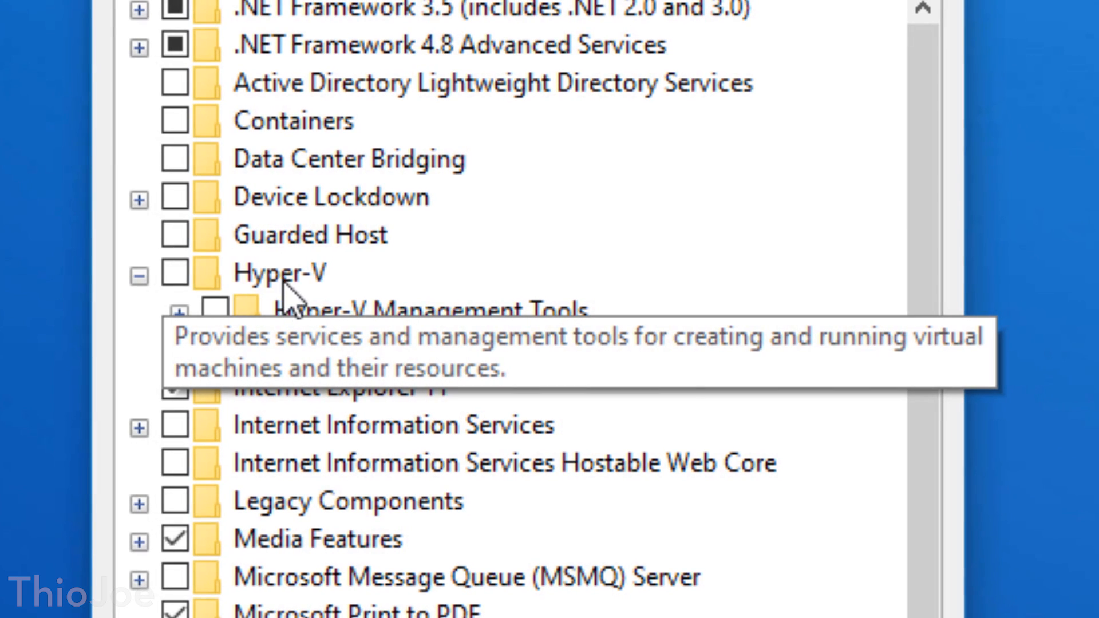
left_click(309, 270)
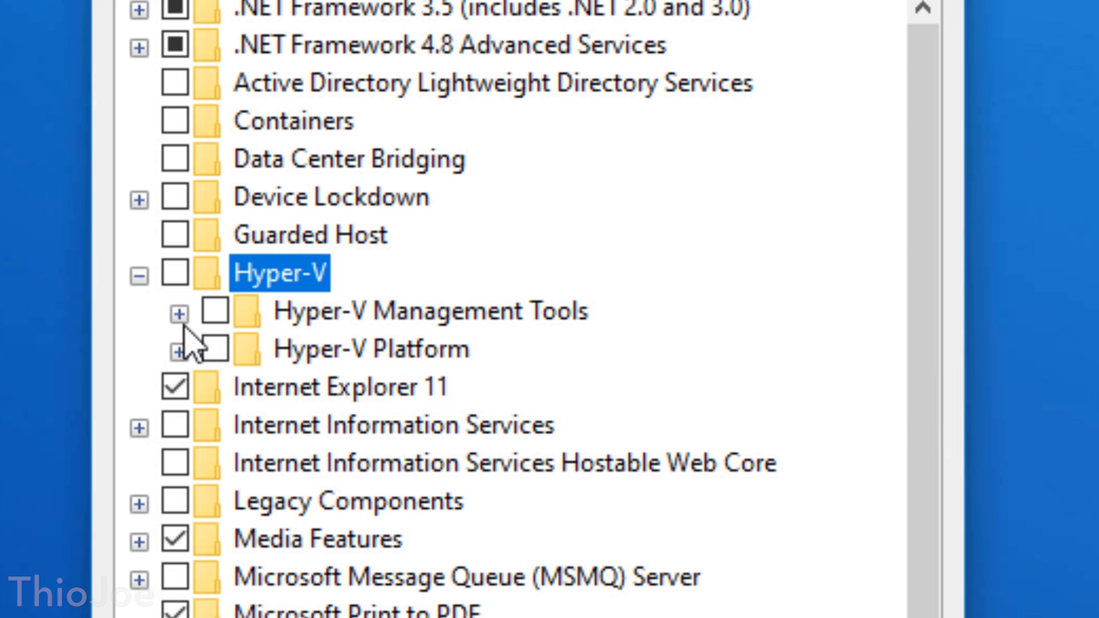
left_click(179, 315)
left_click(179, 314)
left_click(179, 352)
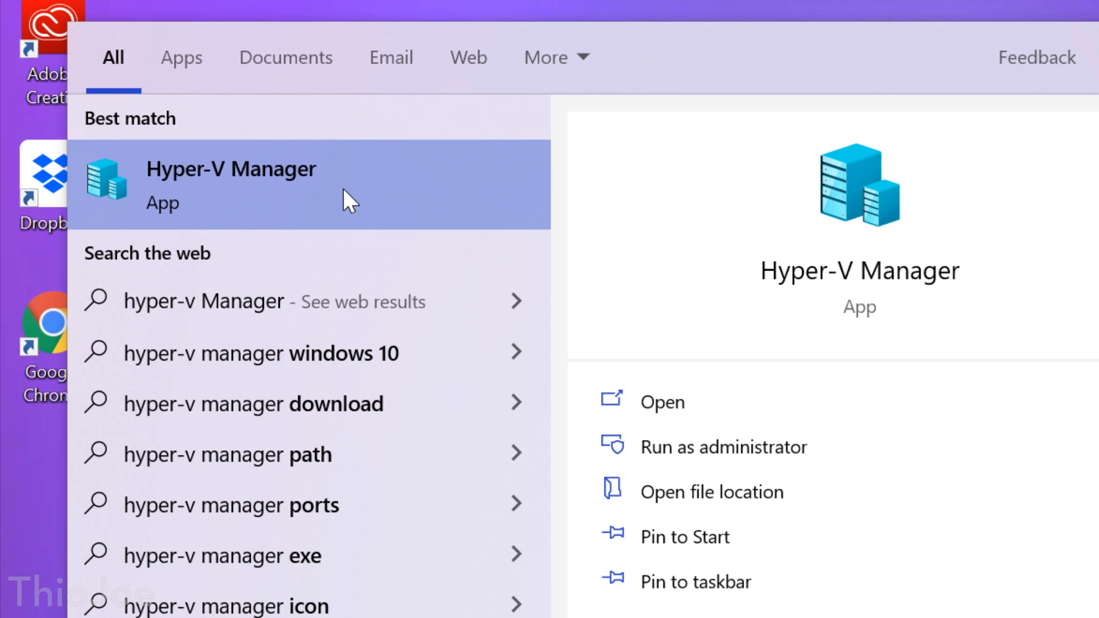
In Hyper-V Manager, try shutting down the WinDev1907Eval machine and dismiss the shutdown error
left_click(343, 188)
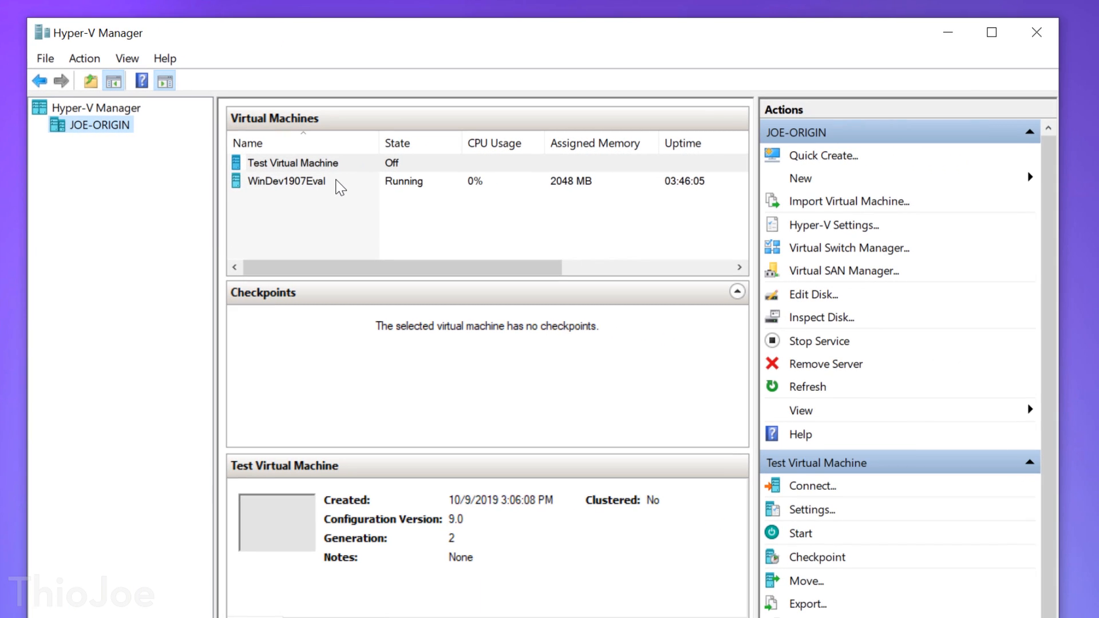
left_click(336, 185)
right_click(337, 186)
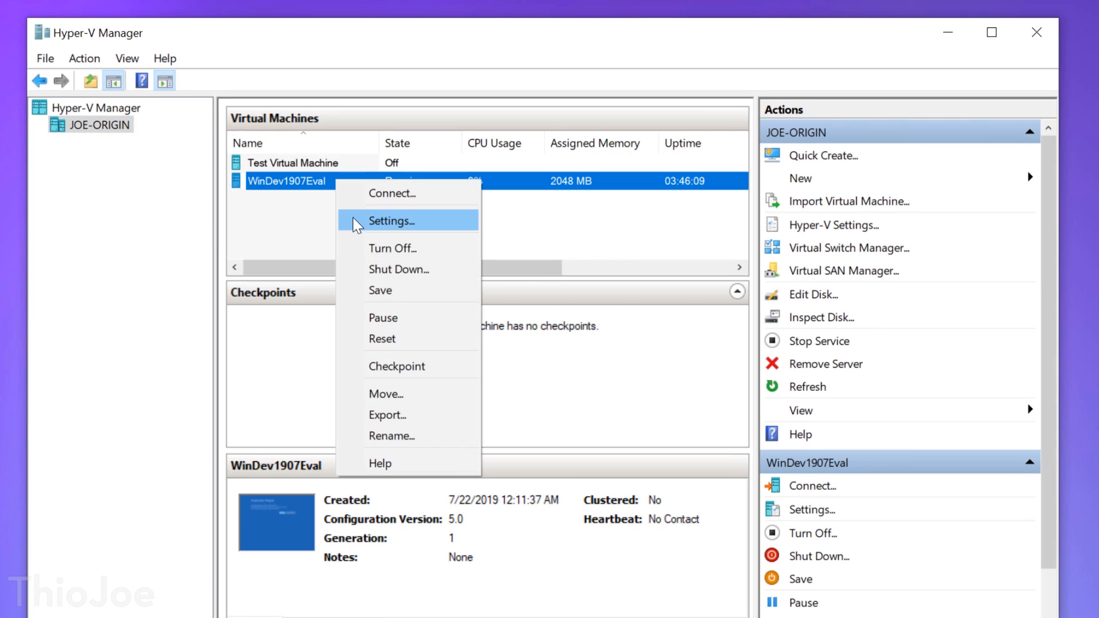
left_click(378, 269)
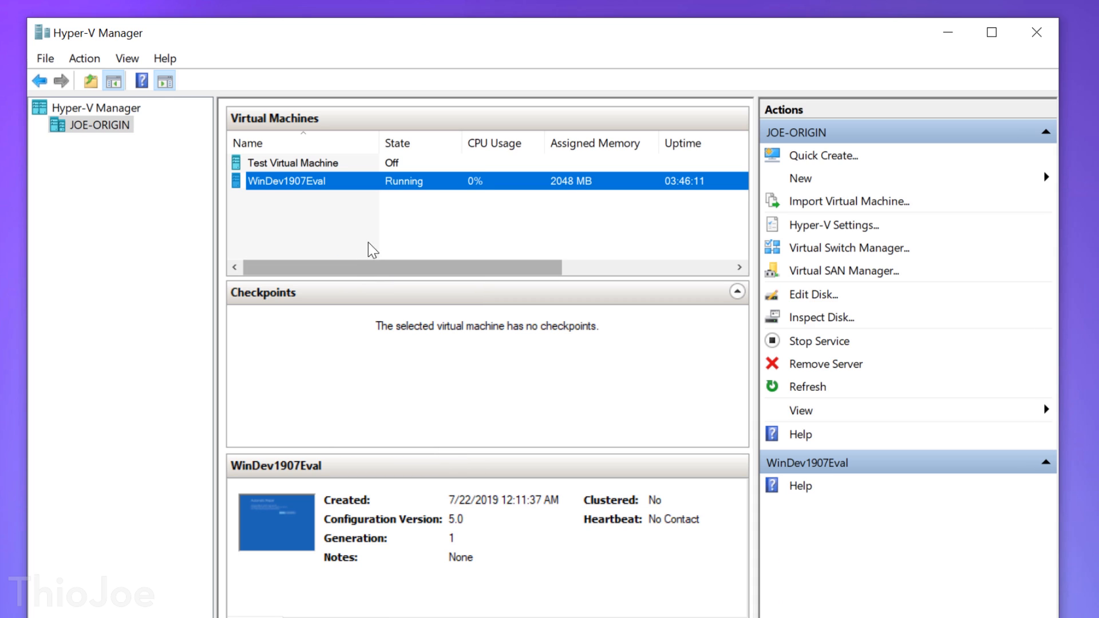
right_click(320, 186)
left_click(296, 226)
left_click(294, 180)
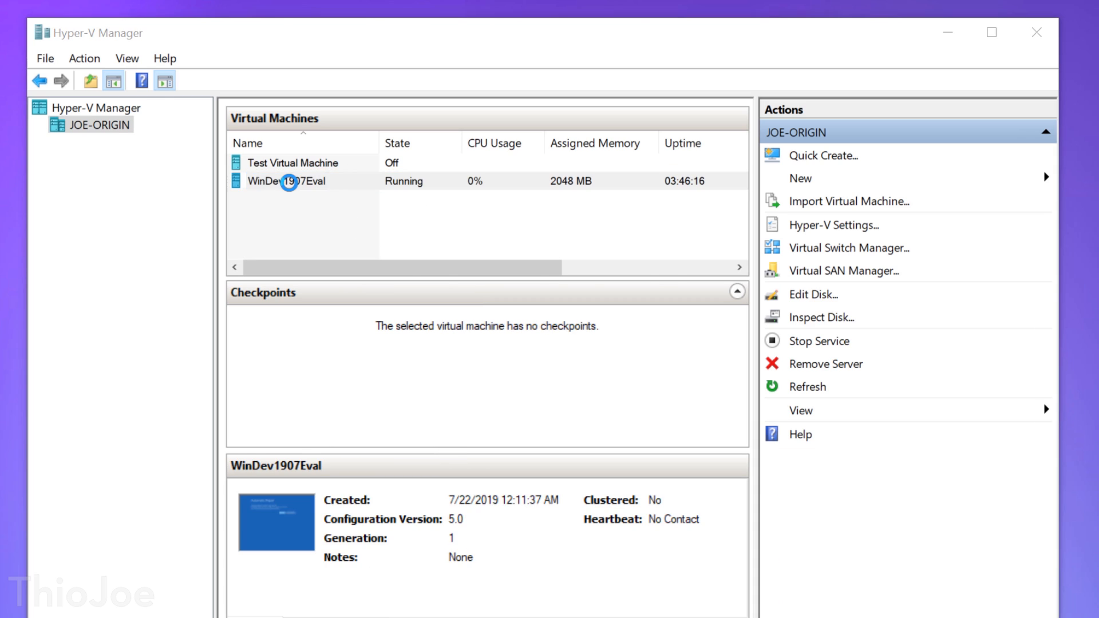
left_click(703, 377)
Turn off WinDev1907Eval, then open its Settings at the Memory page
right_click(295, 182)
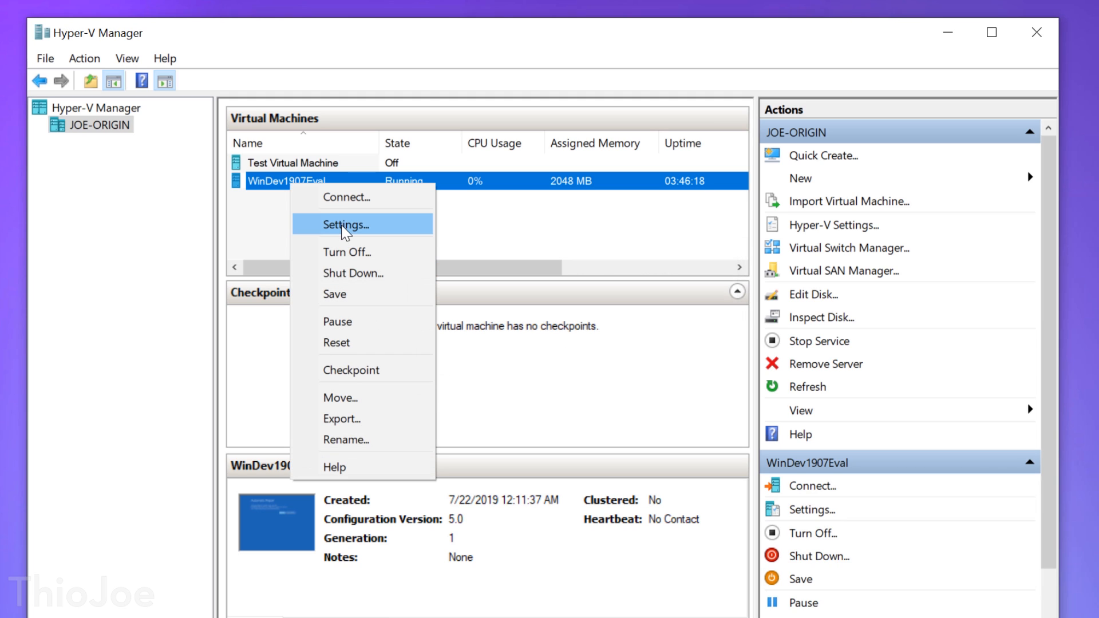
left_click(355, 254)
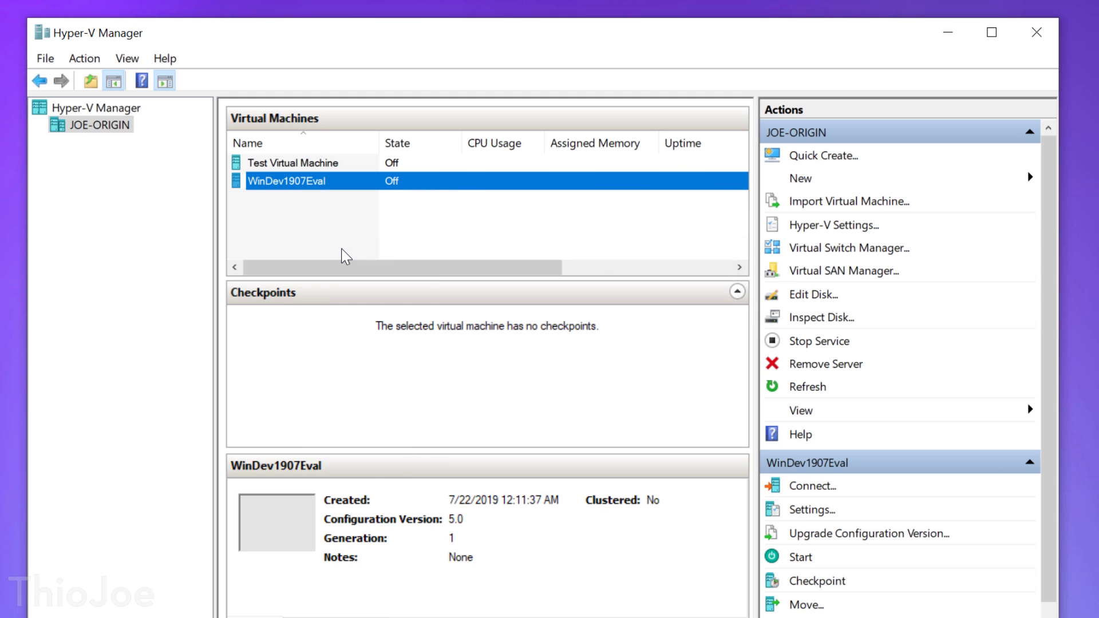
right_click(327, 186)
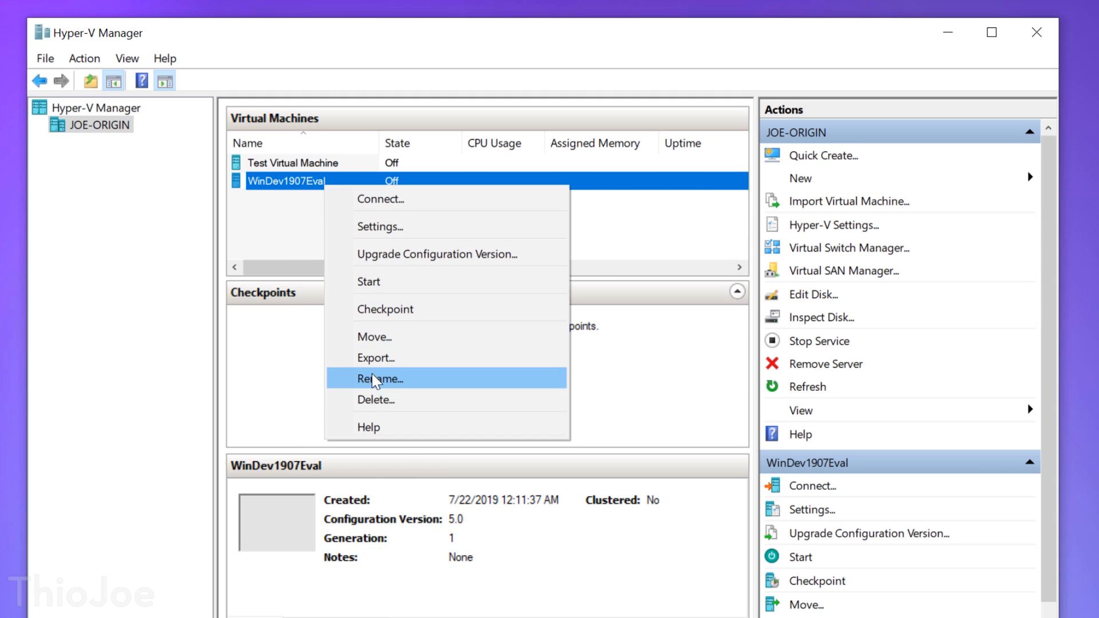
left_click(384, 232)
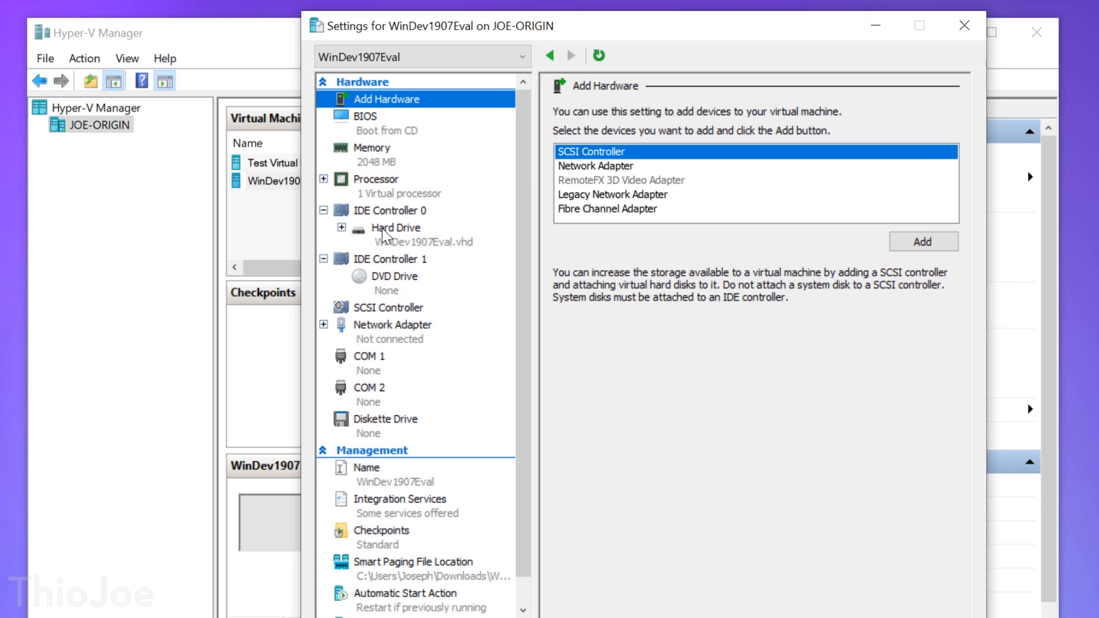
left_click(396, 161)
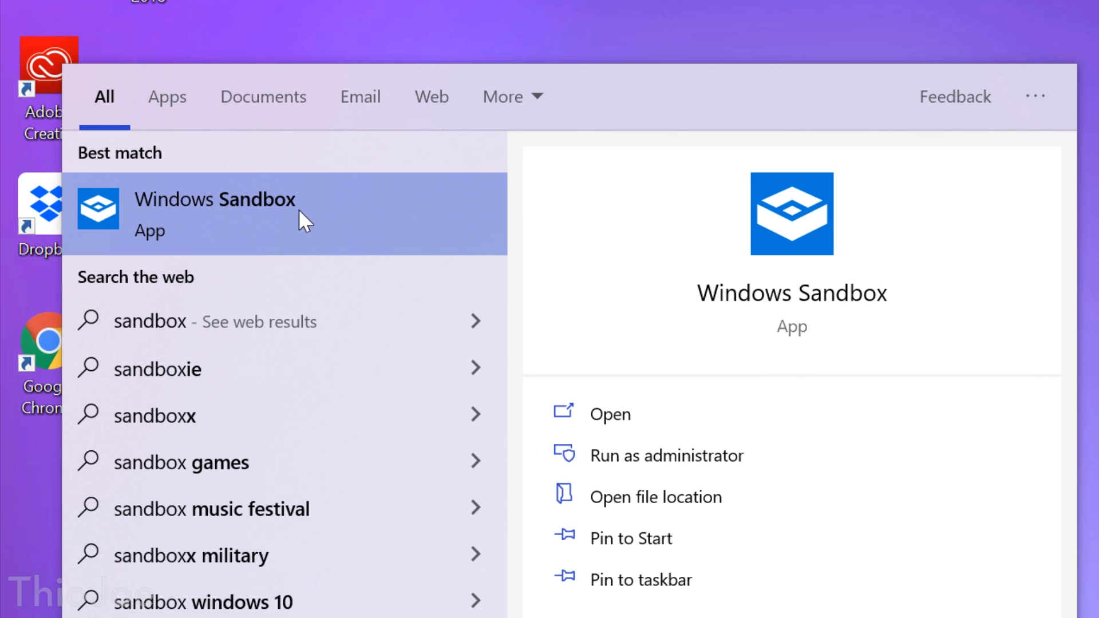
Launch Windows Sandbox, open File Explorer inside it, then close it to trigger the discard warning
left_click(297, 224)
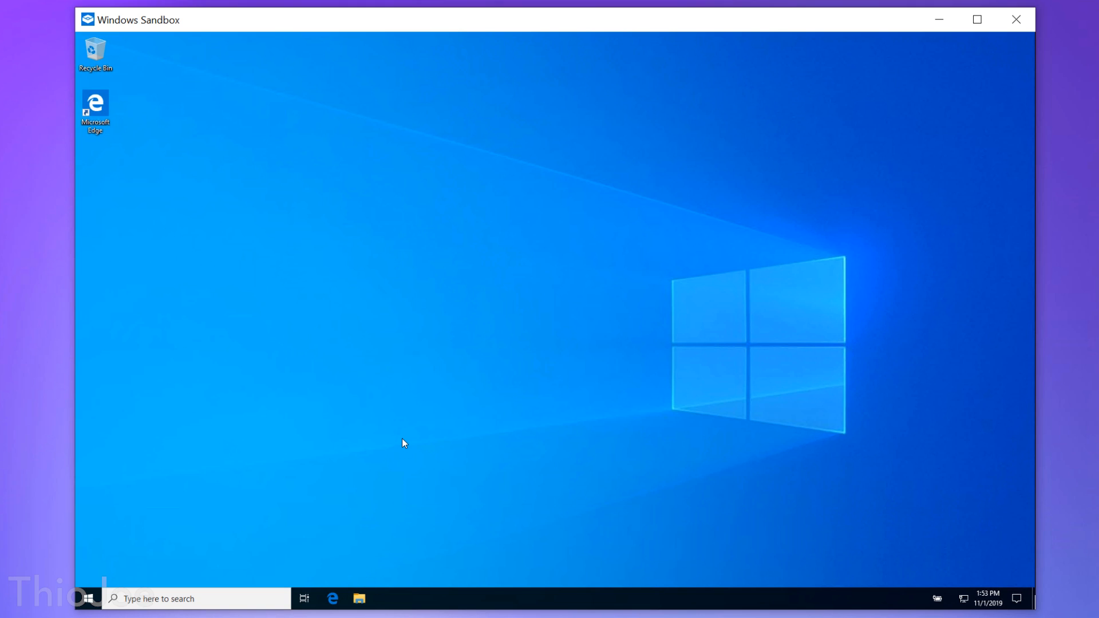
key("super+e")
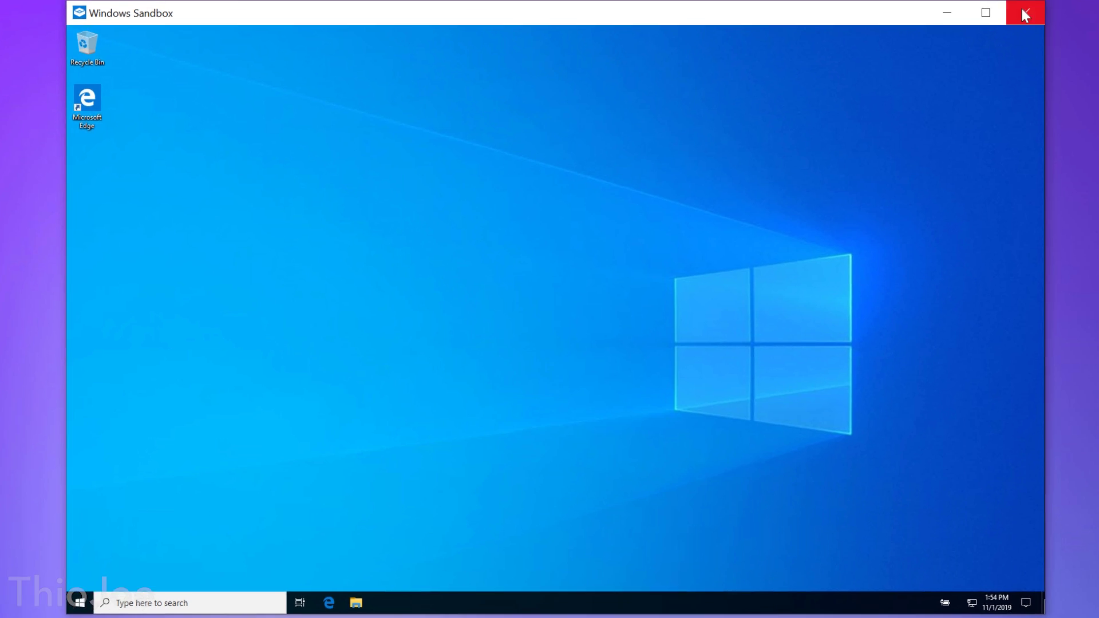
left_click(1017, 19)
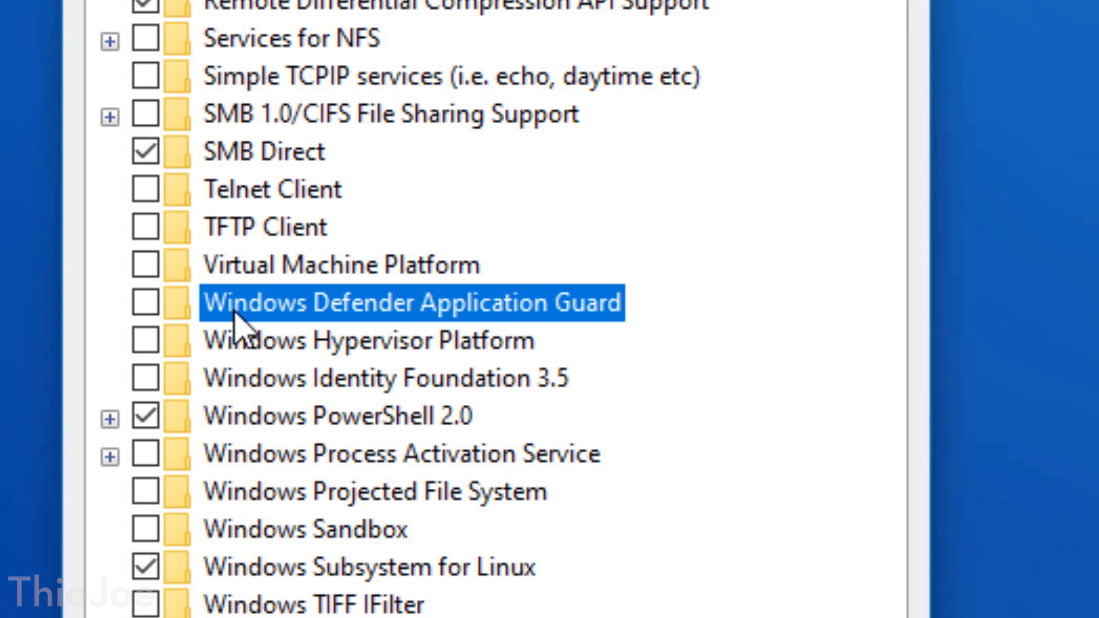
Tick the Windows Defender Application Guard checkbox in the features list
left_click(146, 302)
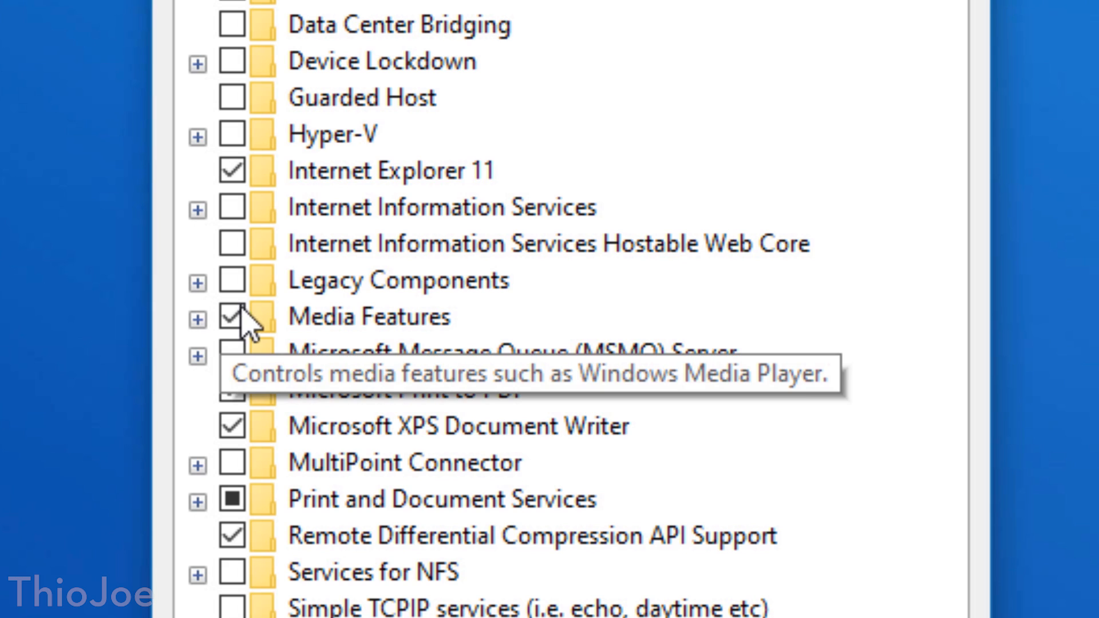
Expand Legacy Components and tick the DirectPlay checkbox
left_click(343, 282)
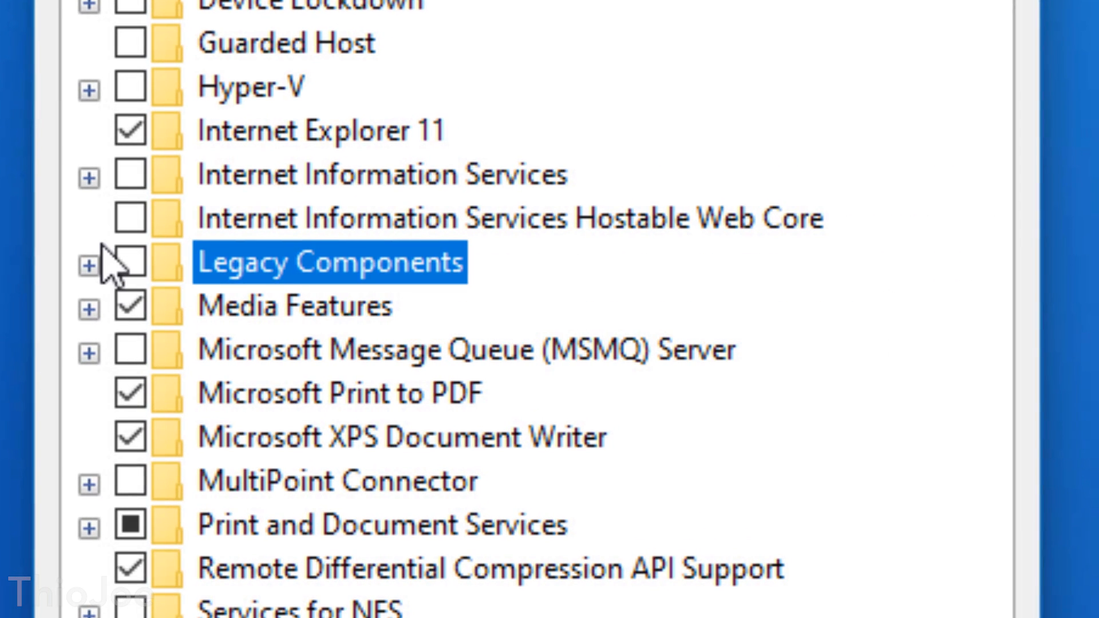
left_click(89, 264)
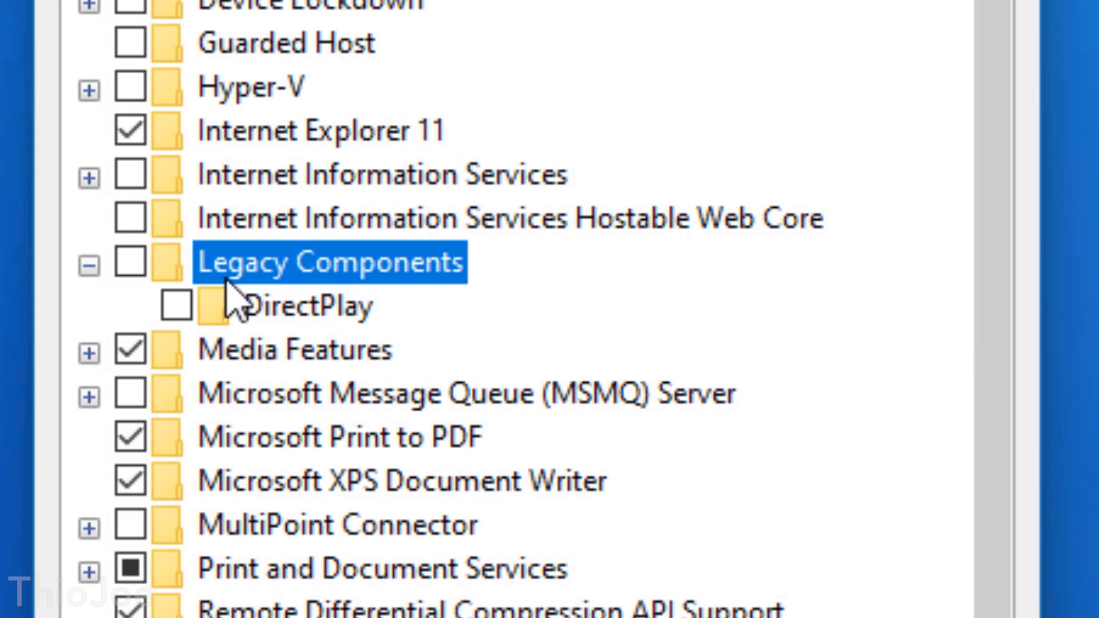
left_click(176, 307)
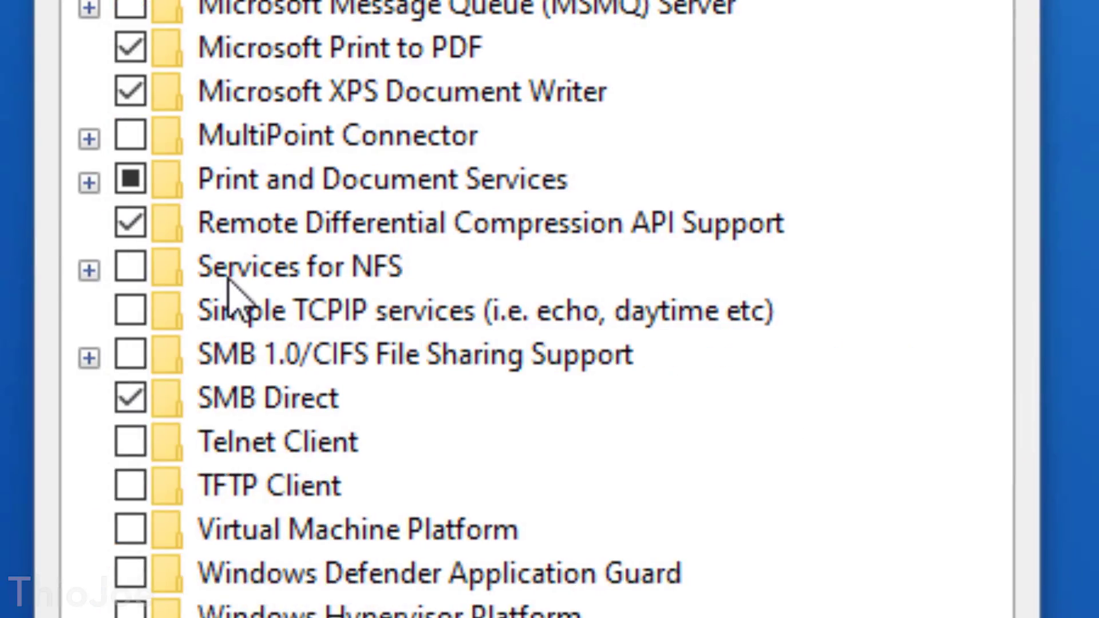
Enable Services for NFS with its Administrative Tools and Client for NFS subfeatures
left_click(230, 268)
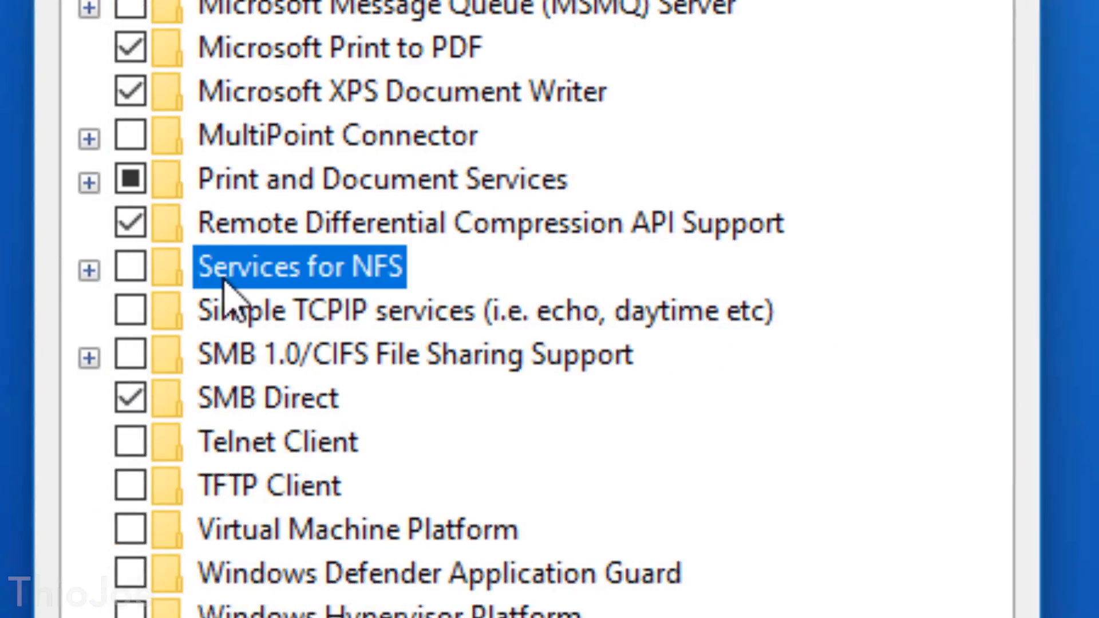
left_click(90, 268)
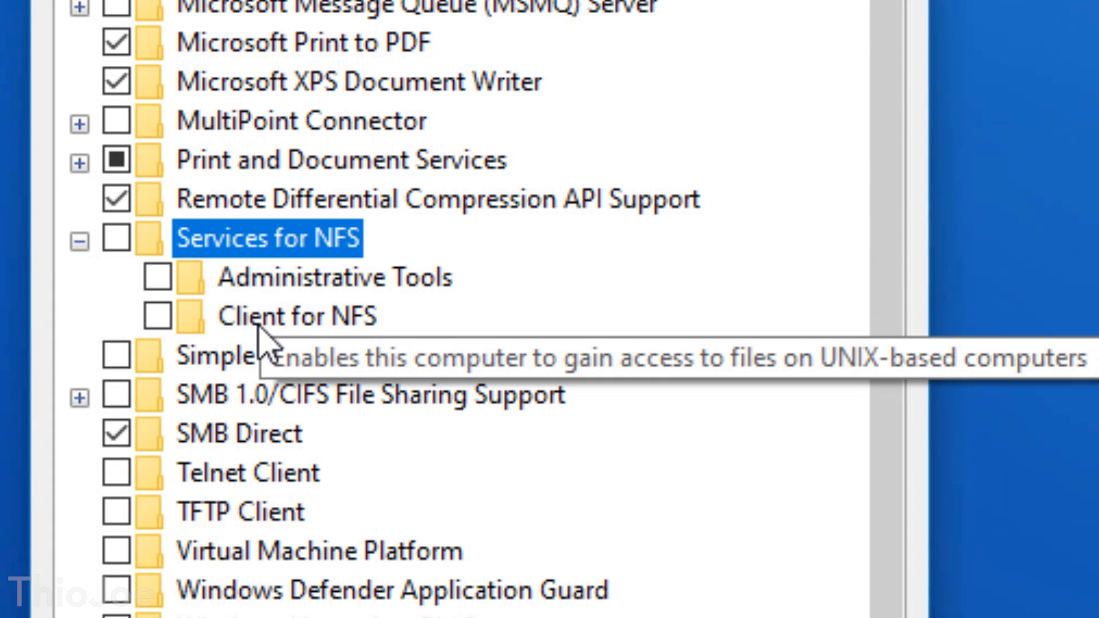
left_click(116, 238)
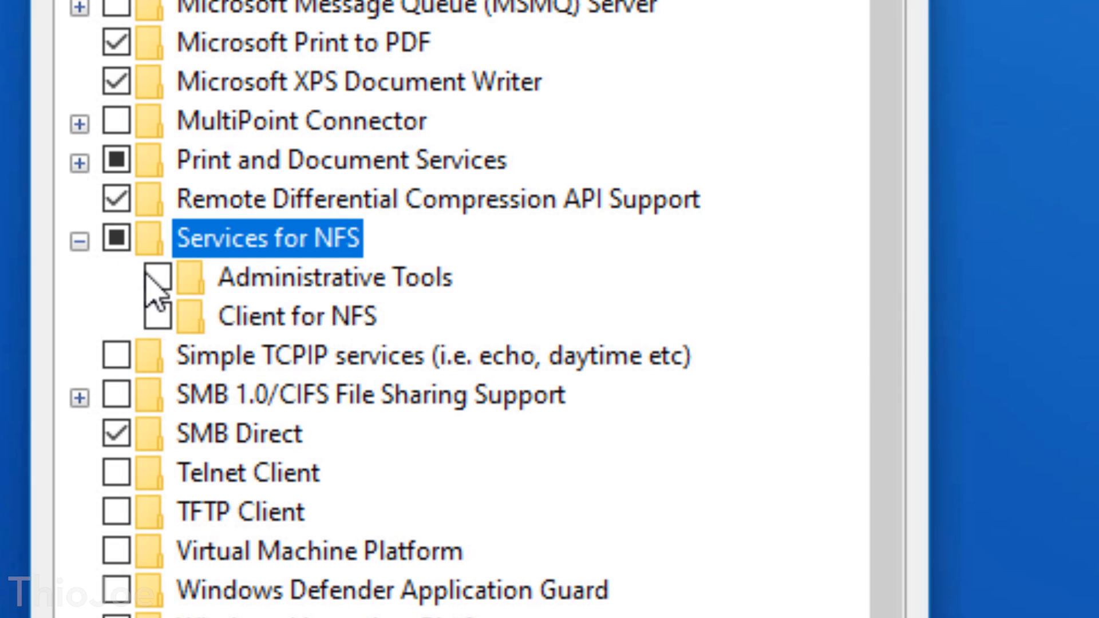
left_click(157, 278)
left_click(234, 317)
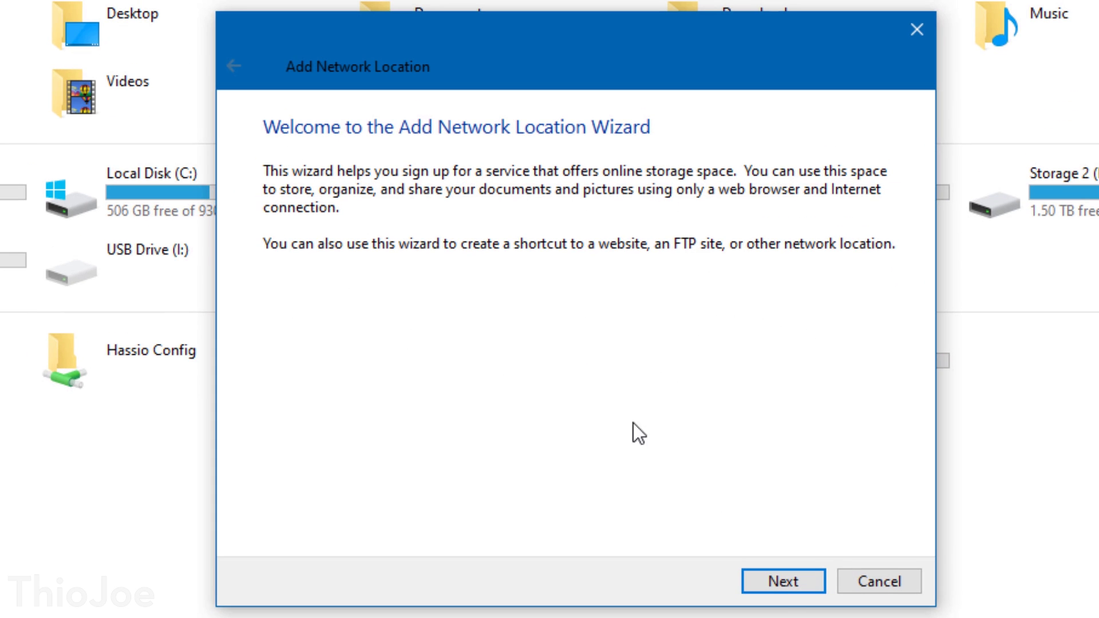
Advance the Add Network Location wizard to a custom location and browse for a network folder
key("Return")
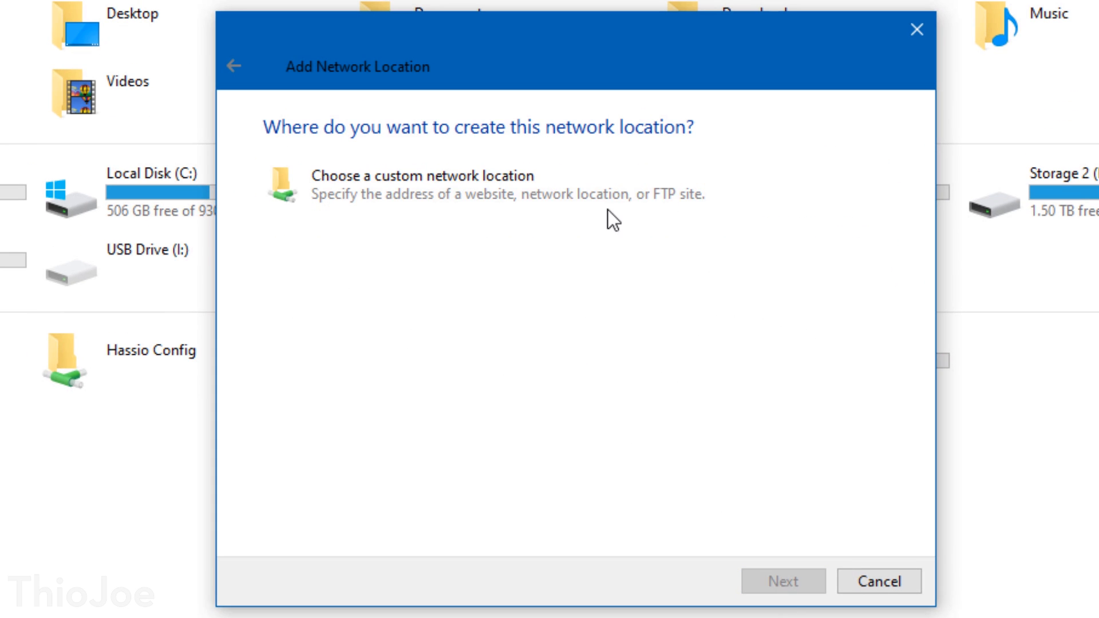
double_click(593, 183)
left_click(313, 312)
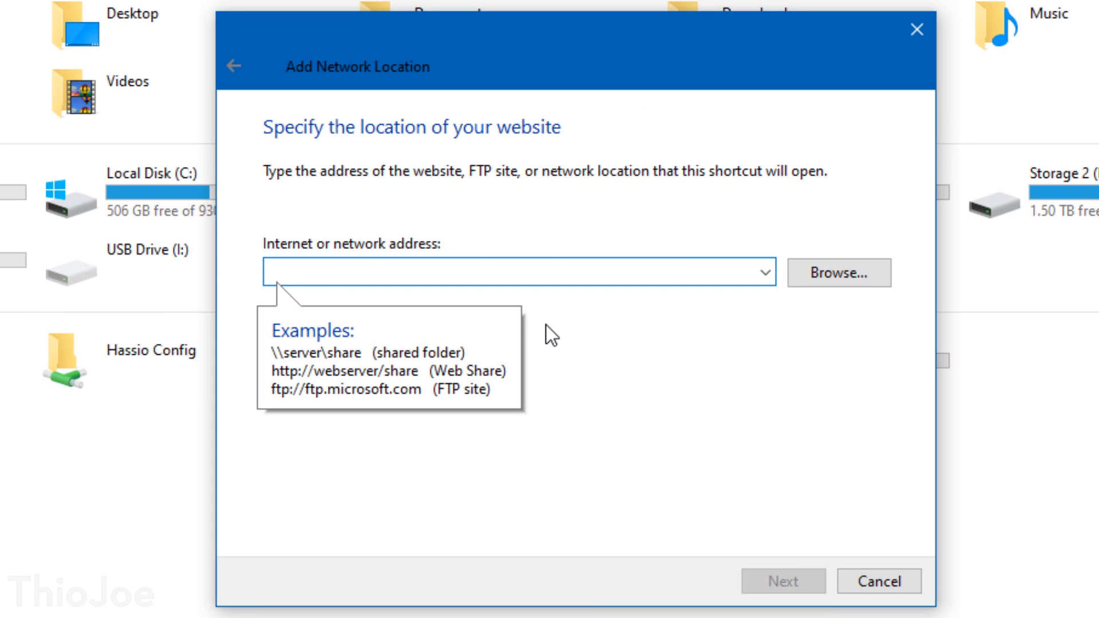
left_click(839, 272)
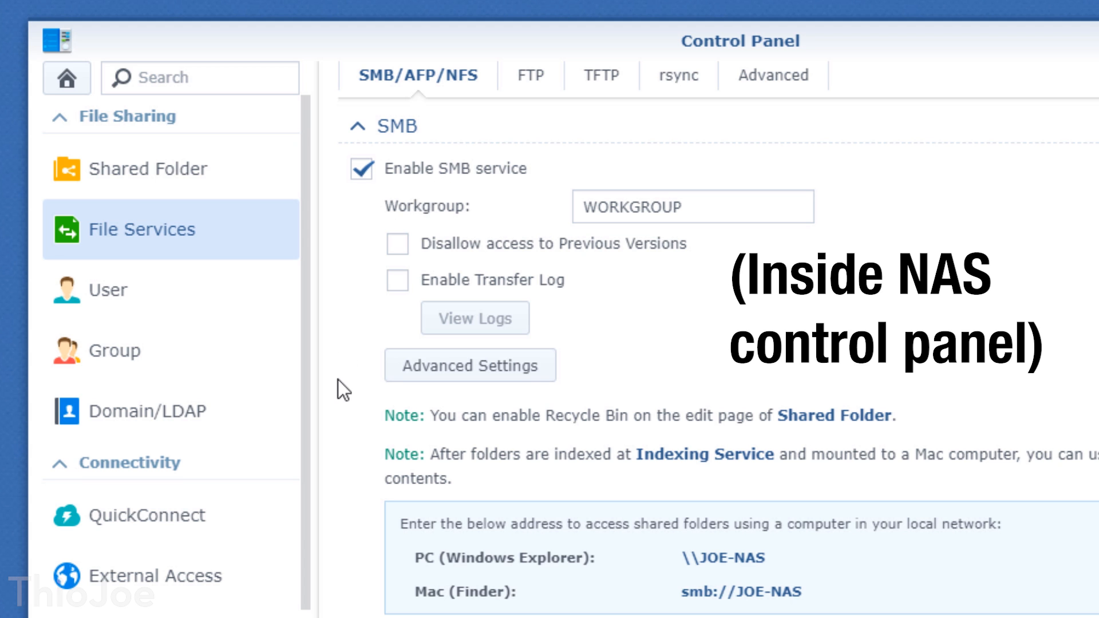
scroll(344, 378, "down", 5)
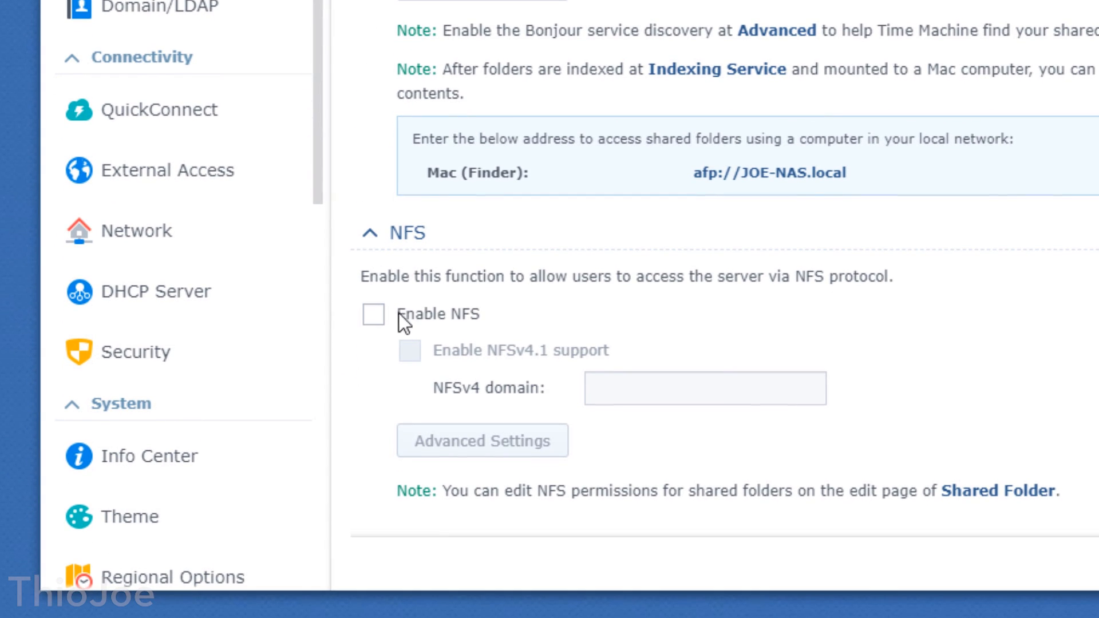
left_click(429, 318)
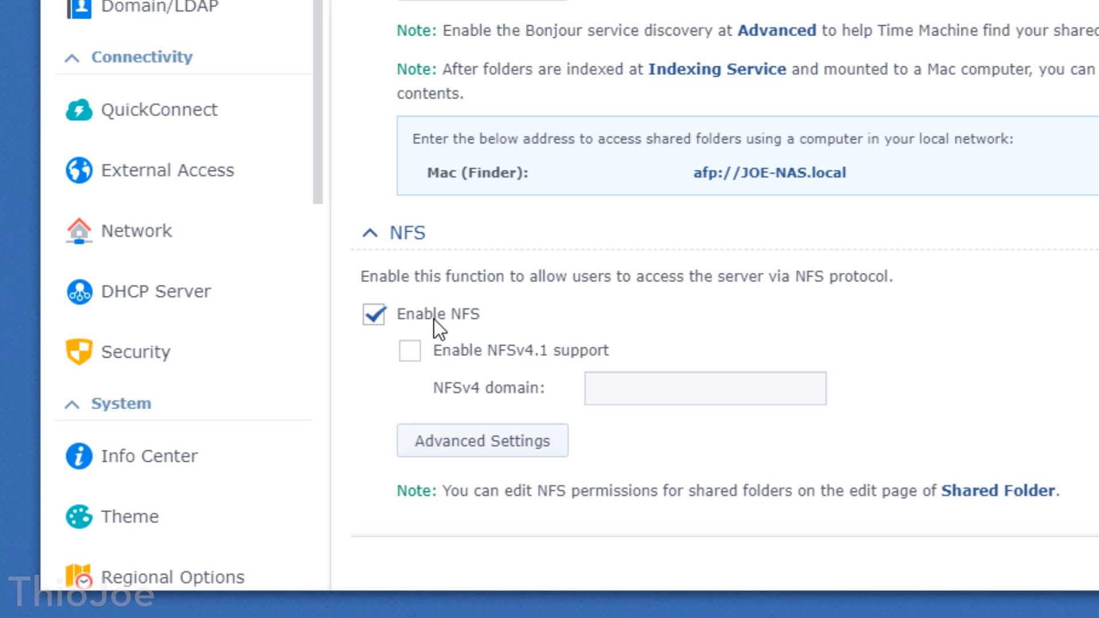
left_click(434, 319)
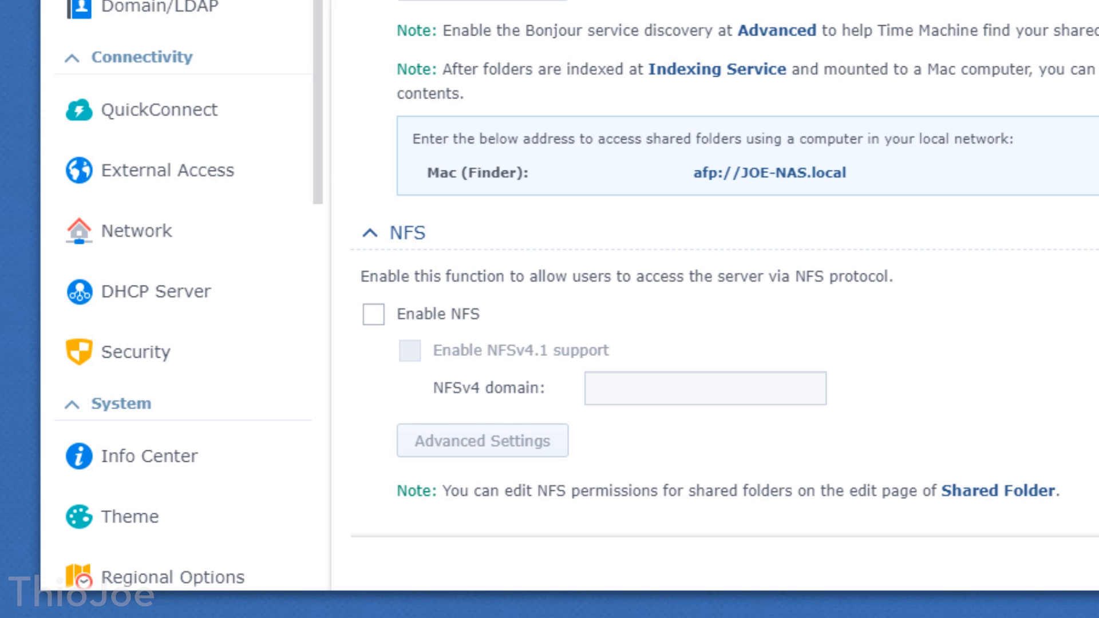
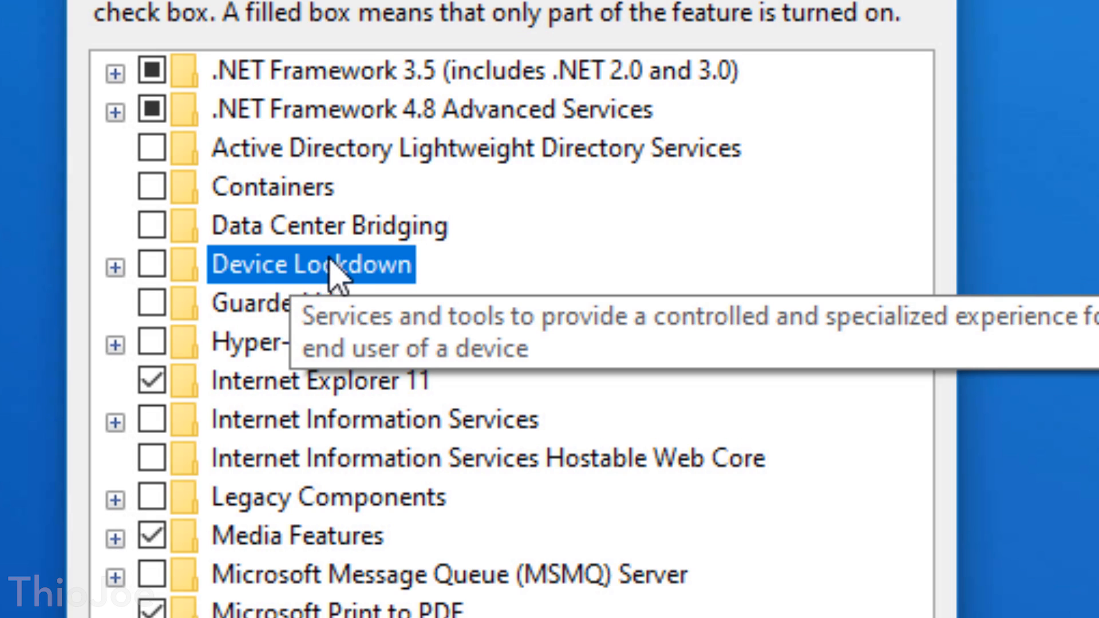
Expand Device Lockdown and tick its Unbranded Boot sub-feature
left_click(116, 266)
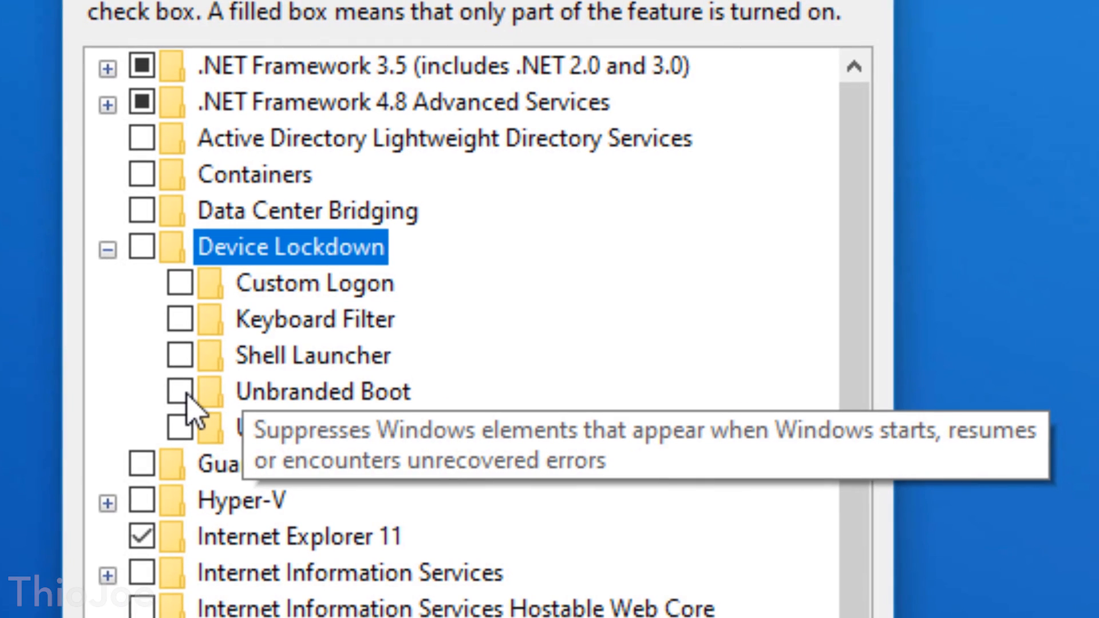
left_click(181, 392)
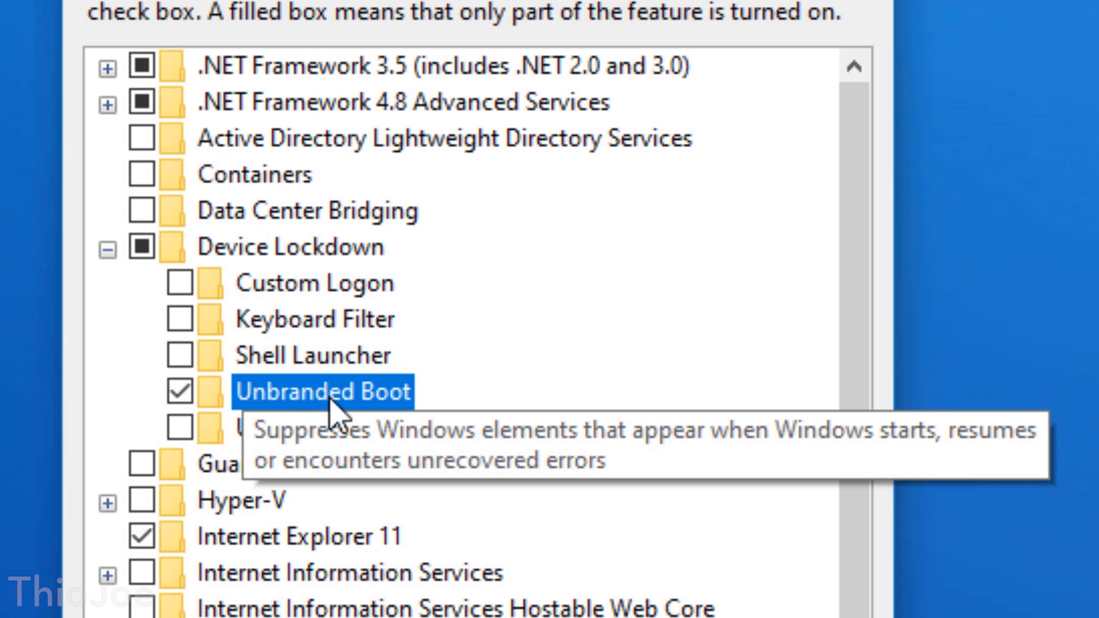